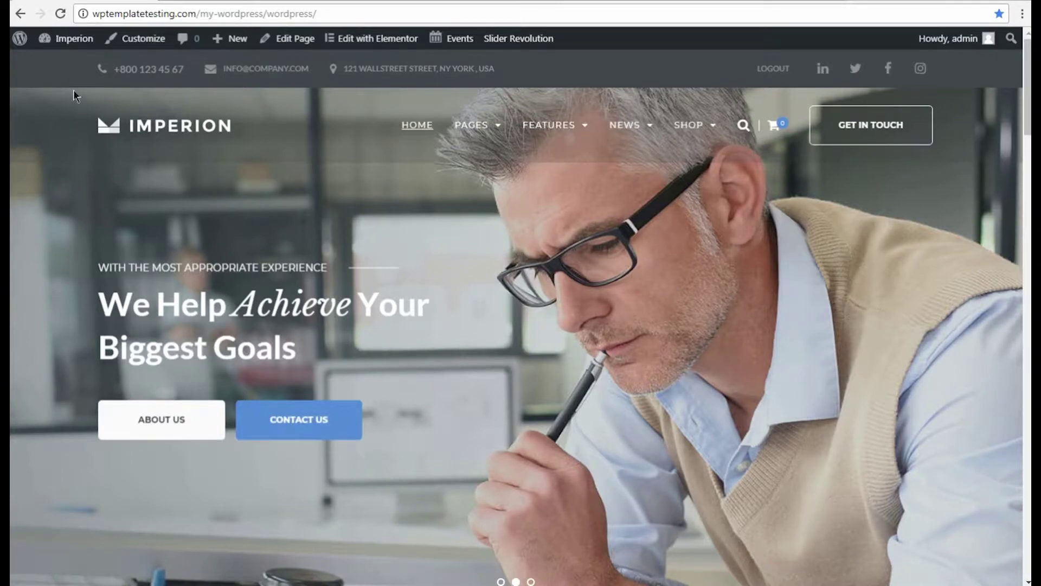
Step: Switch from the Imperion front page to the WordPress admin Dashboard through the site-name menu
mouse_move(74, 39)
click(72, 64)
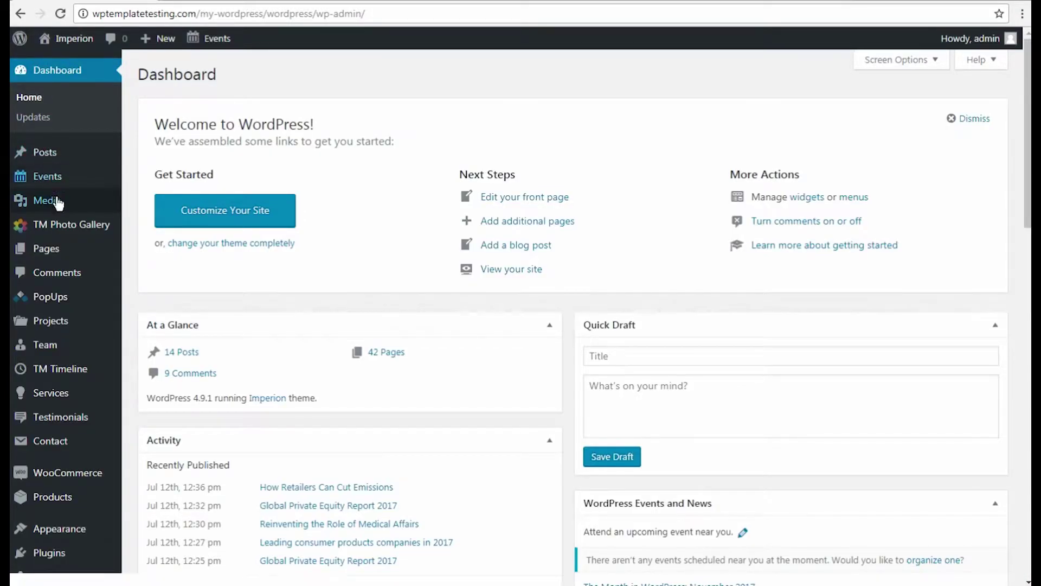
scroll(134, 291, down, 3)
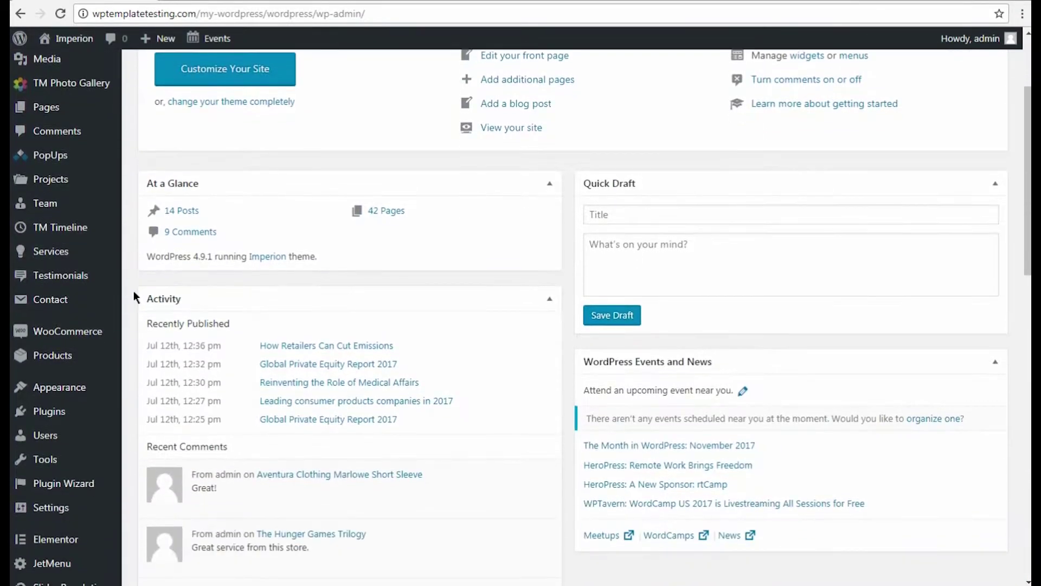
Step: Review the Installed Plugins list, scrolling through all 28 active plugins
mouse_move(93, 423)
click(148, 416)
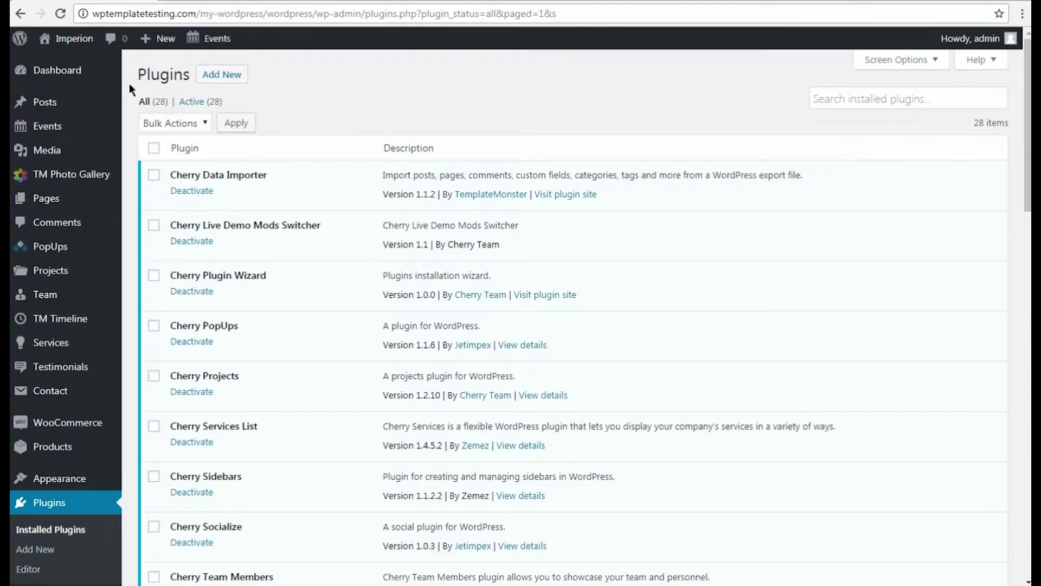
scroll(130, 87, down, 6)
scroll(129, 85, down, 2)
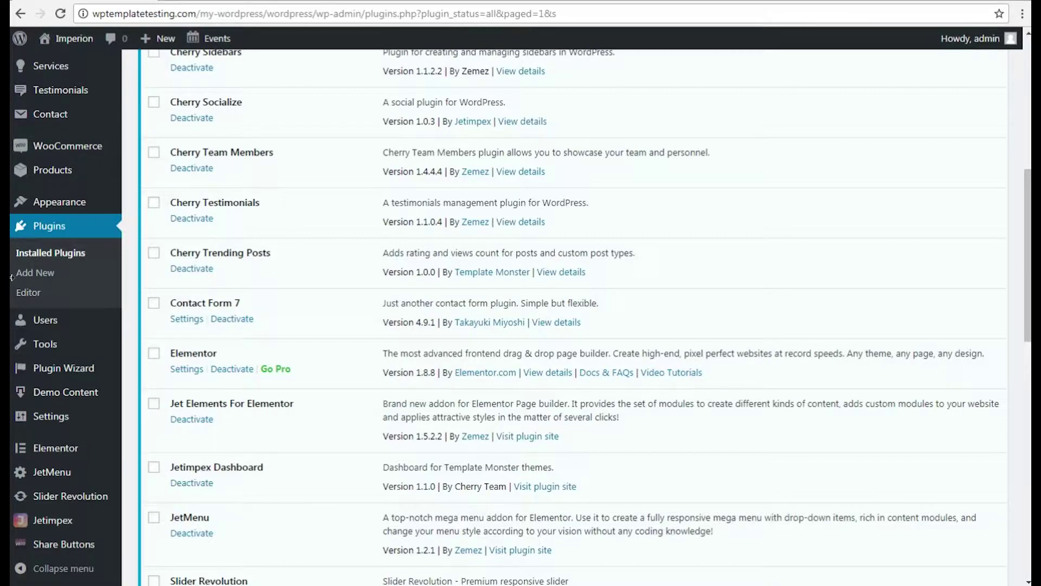
scroll(38, 280, up, 5)
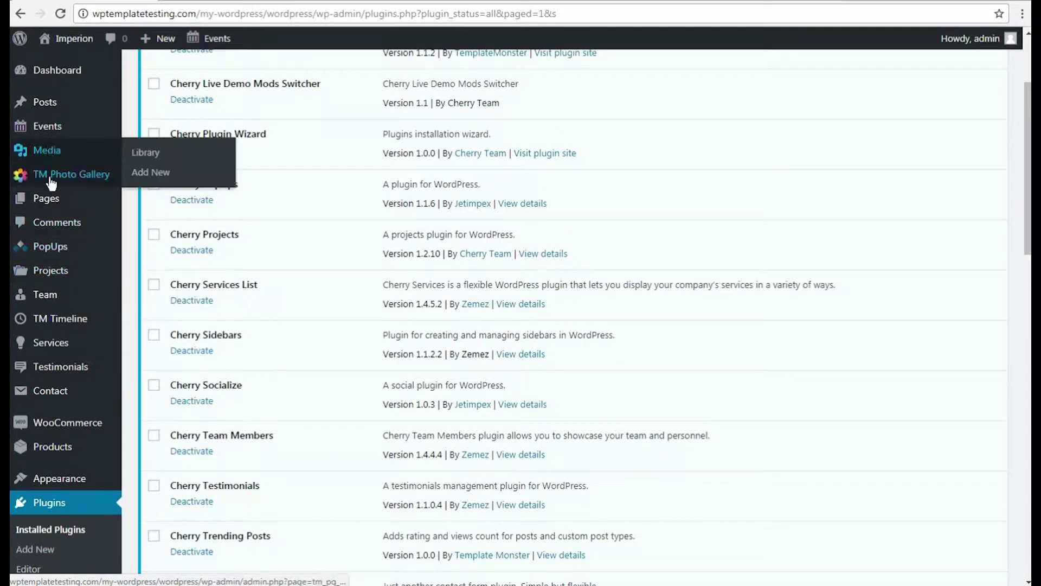
Step: From All Pages, open the Home page with Edit with Elementor
mouse_move(46, 197)
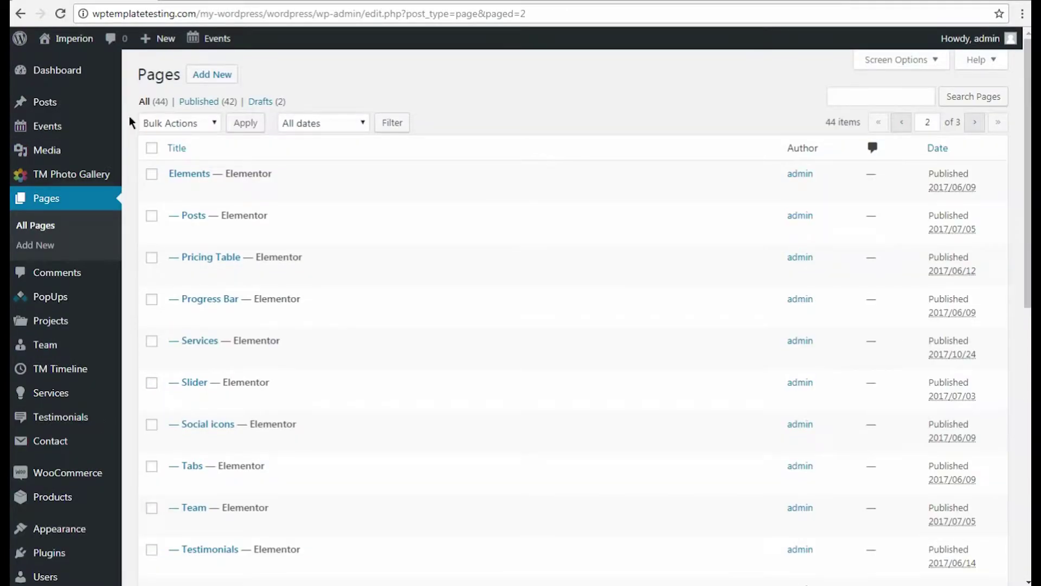
scroll(129, 116, down, 5)
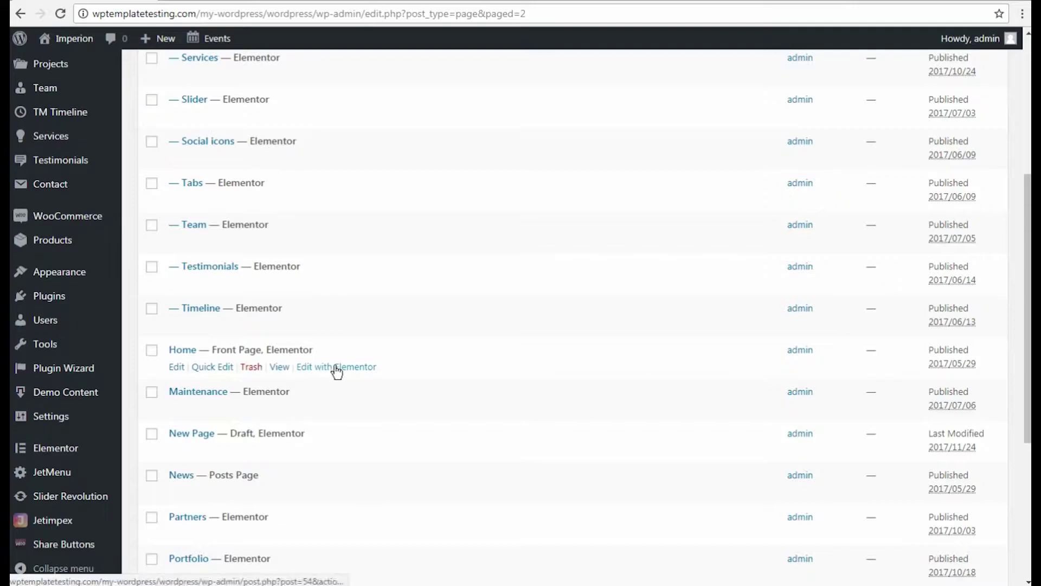
click(337, 367)
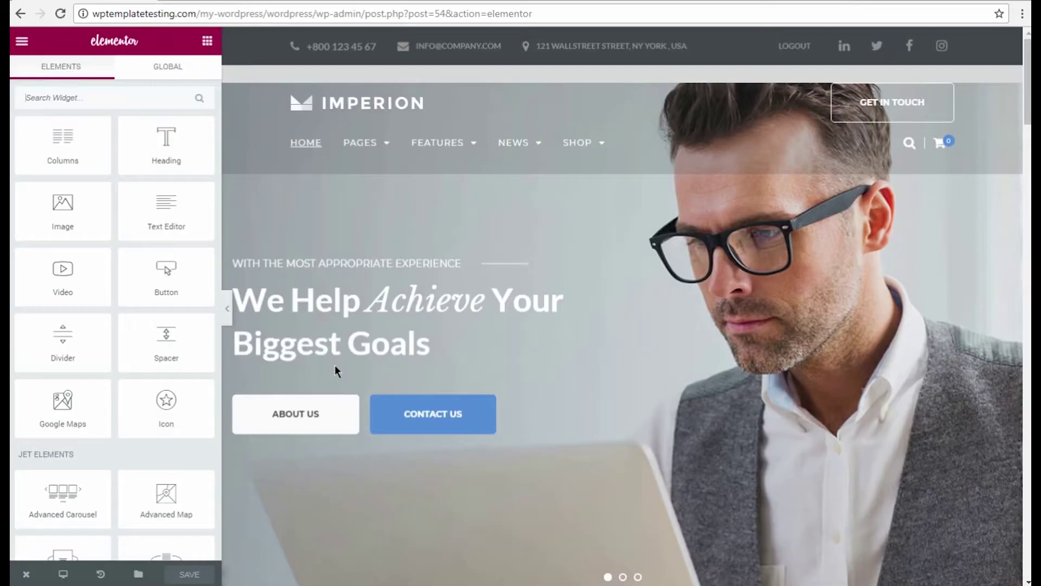
scroll(123, 93, down, 7)
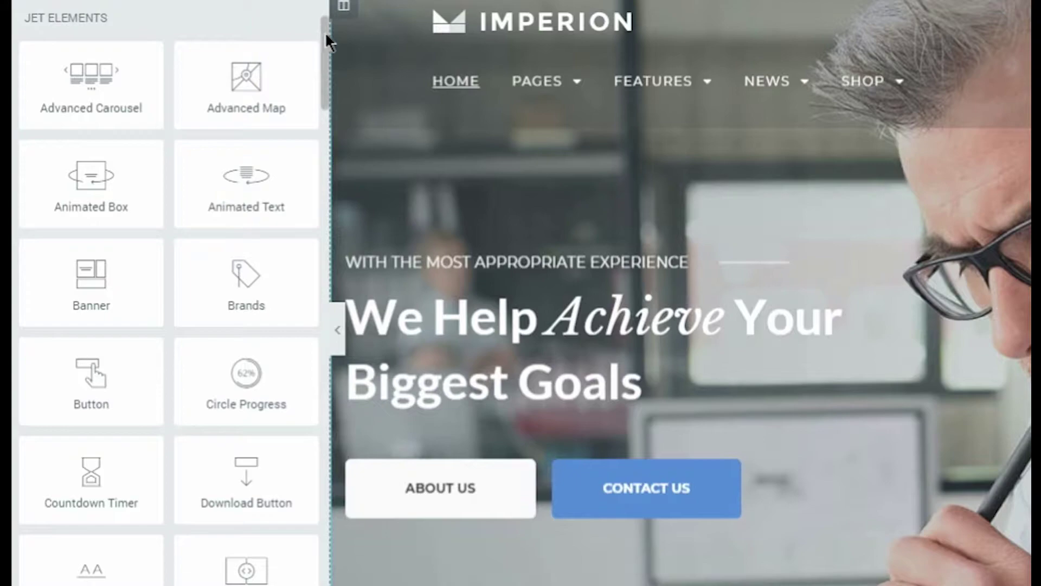
drag(324, 32, 336, 180)
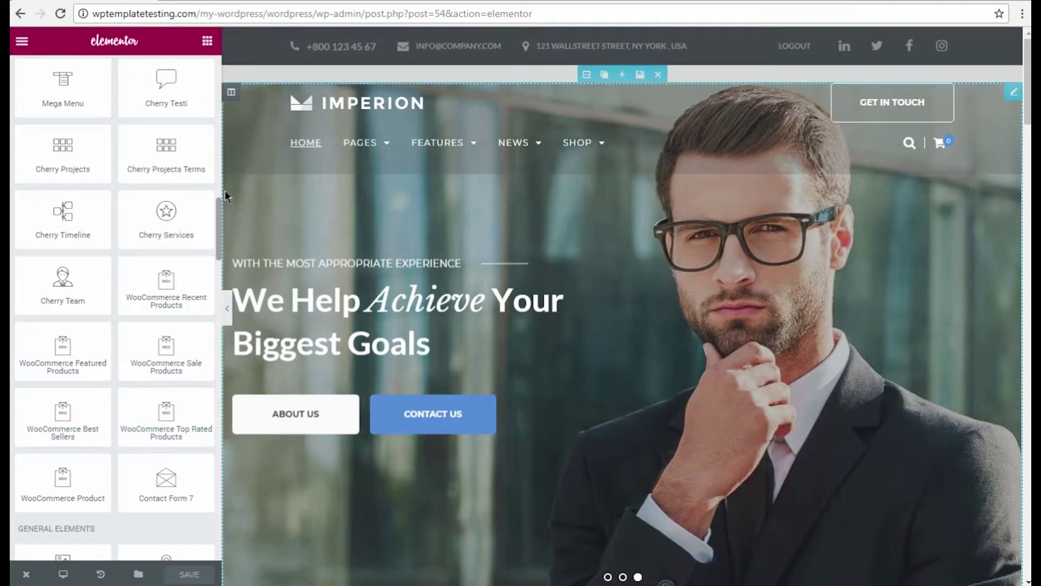
drag(225, 209, 221, 111)
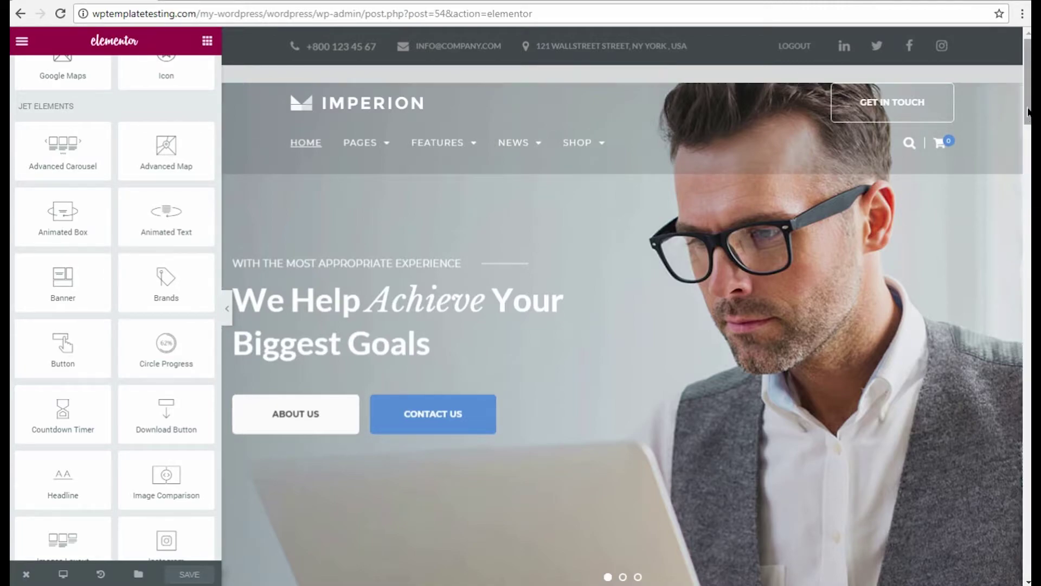
scroll(626, 306, down, 15)
scroll(627, 306, down, 15)
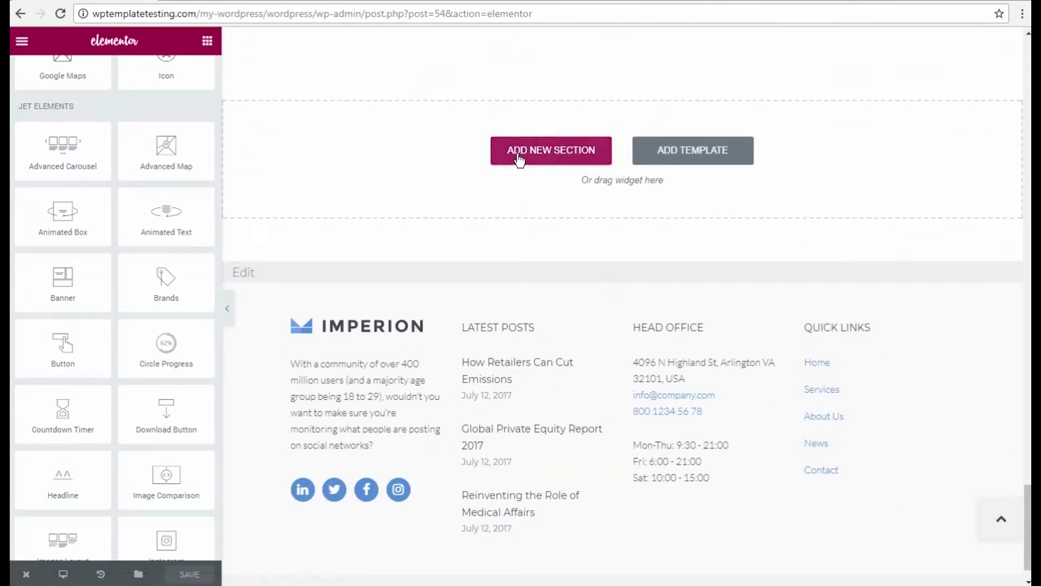
Step: Add a two-column section at the page bottom, widening the left column to about 56%
click(516, 153)
click(499, 187)
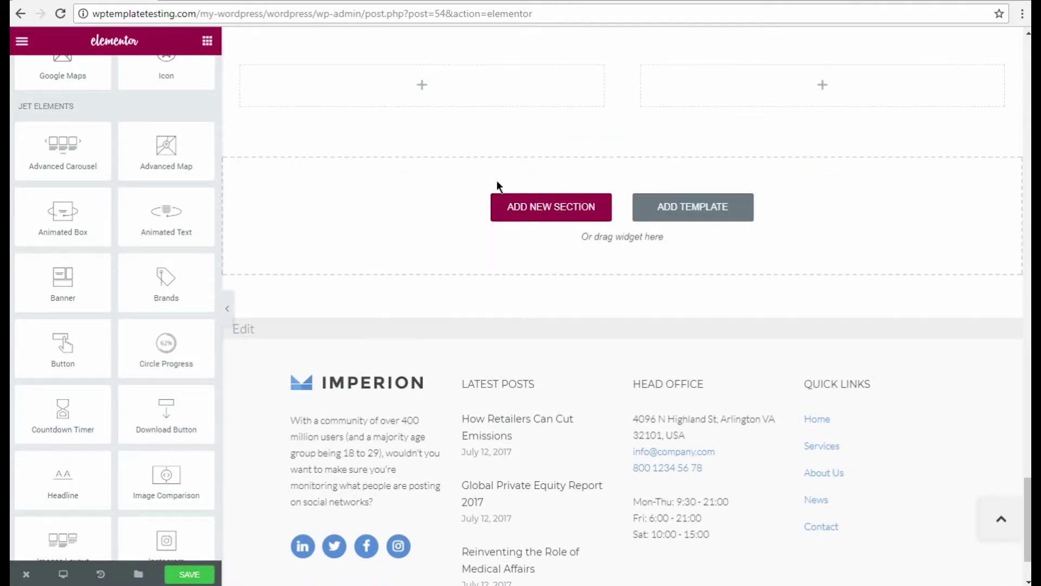
drag(619, 84, 683, 96)
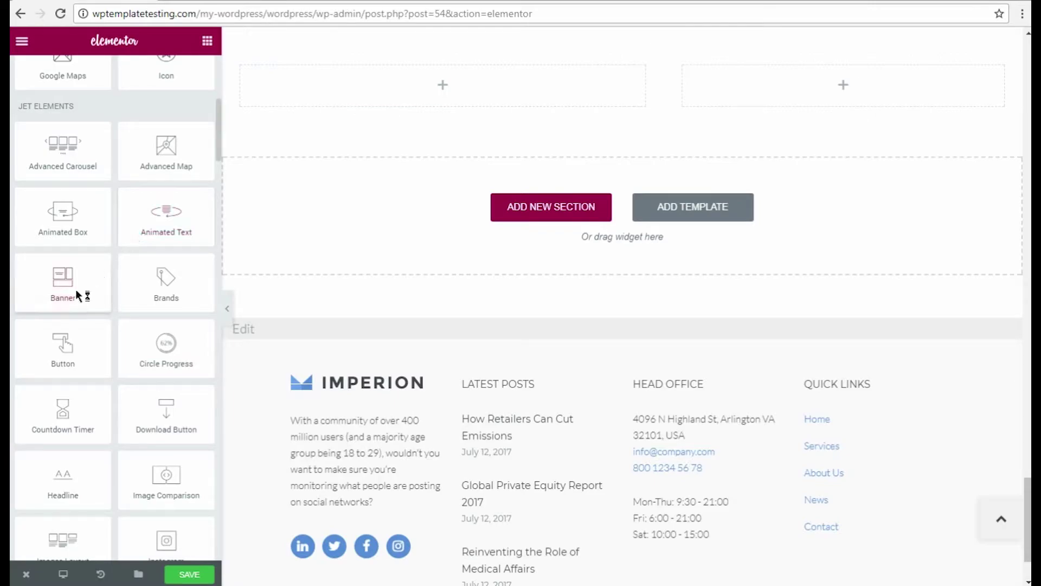
Step: Drop a Banner widget into the left column showing the pf-5.jpg notebook-and-keyboard photo
drag(78, 293, 448, 79)
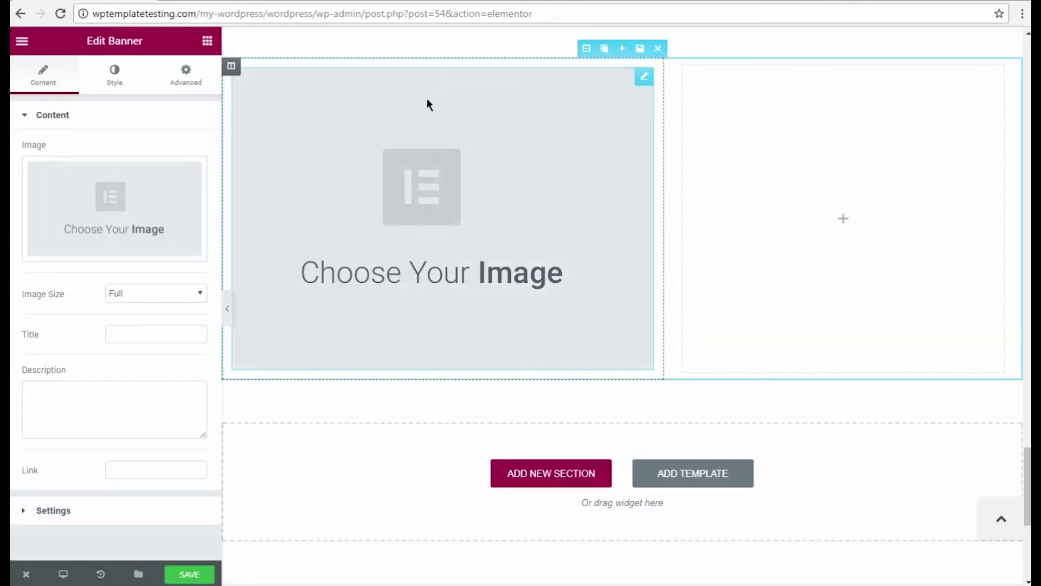
click(125, 204)
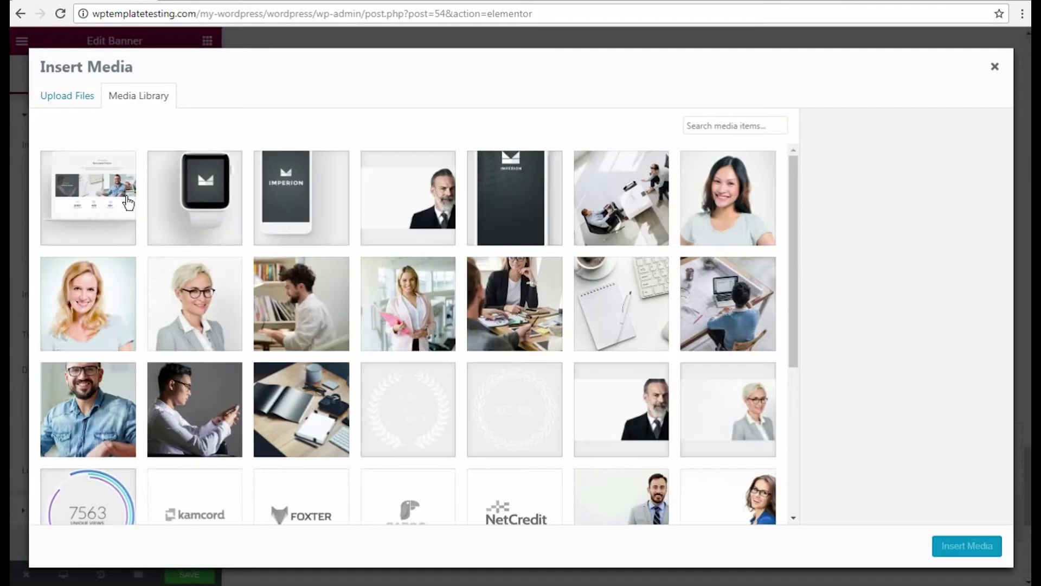
click(597, 302)
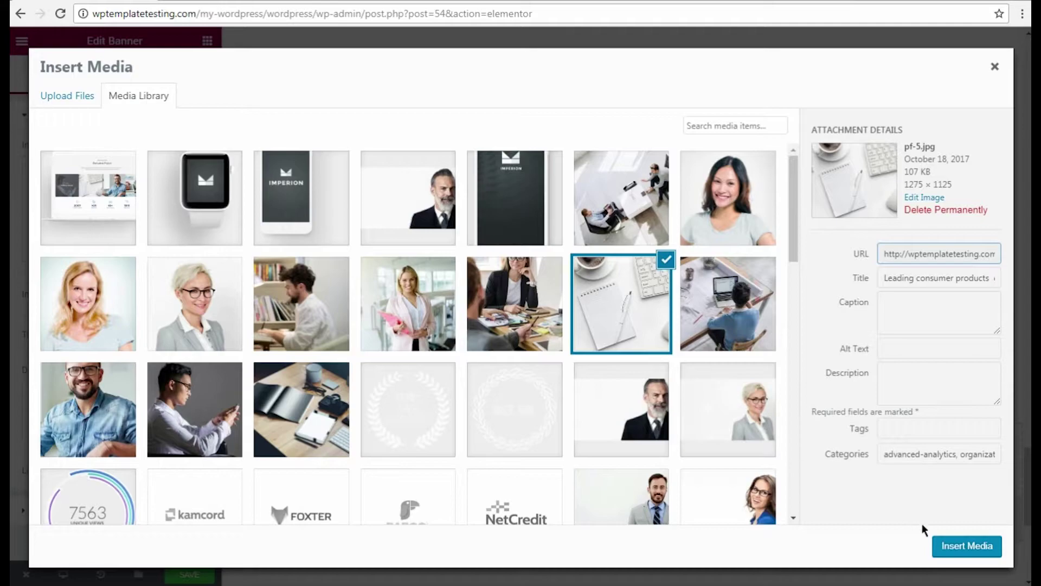
click(951, 548)
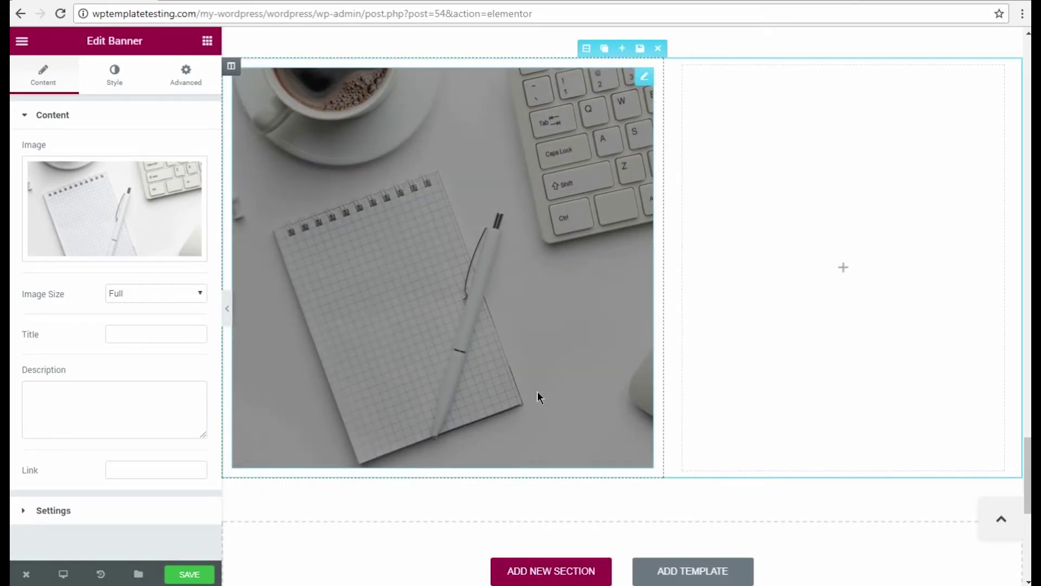
Step: Title the banner 'Contact us Now' and paste the 8:00 AM - 5:00 PM hours as its description
click(134, 336)
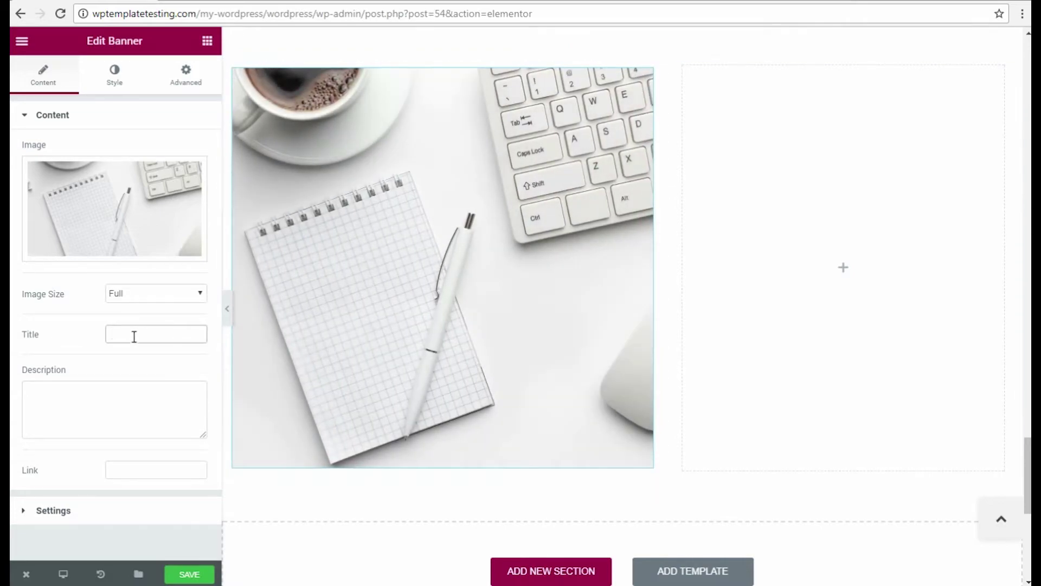
text(Contact us Now)
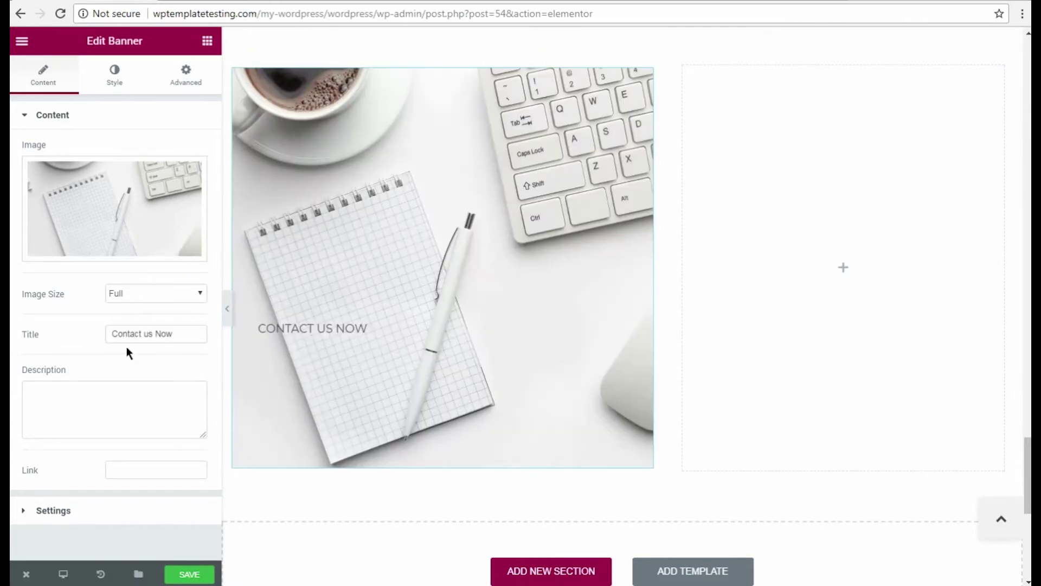
click(124, 395)
text(Working hours: 8:00 AM - 5:00 PM)
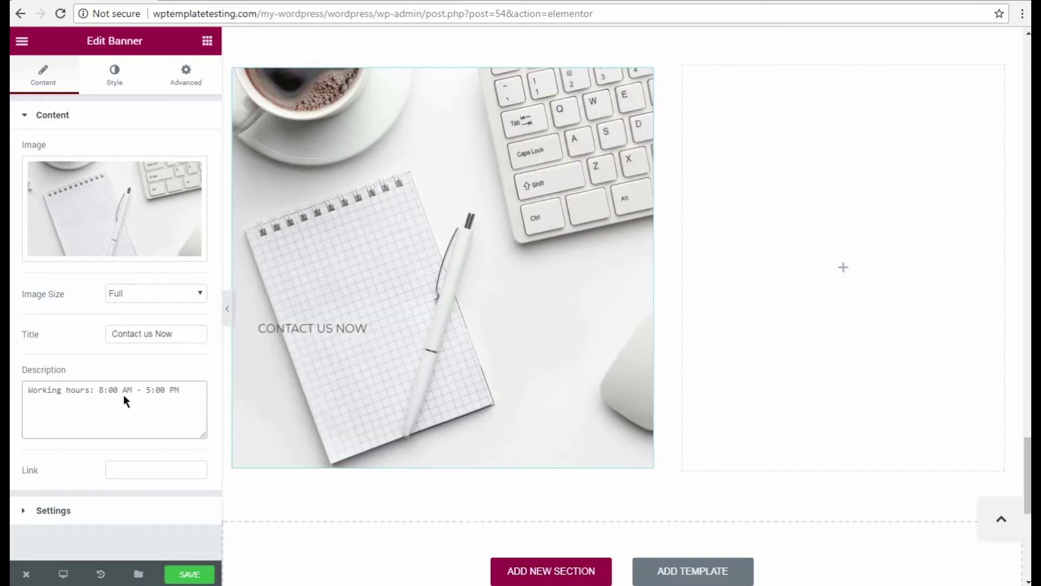
Step: Set the banner's animation effect to Bubba under Settings
click(145, 505)
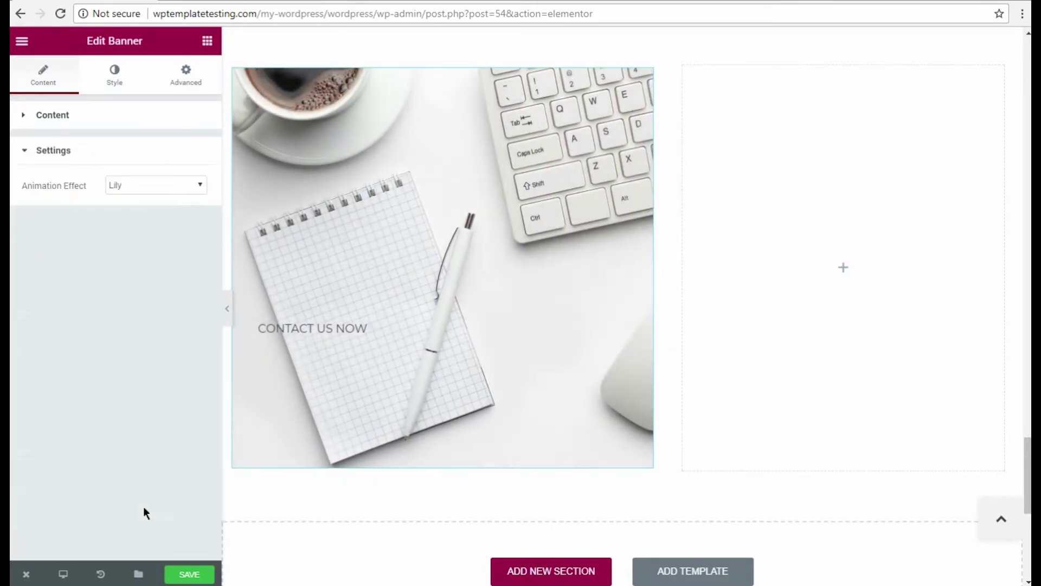
click(147, 186)
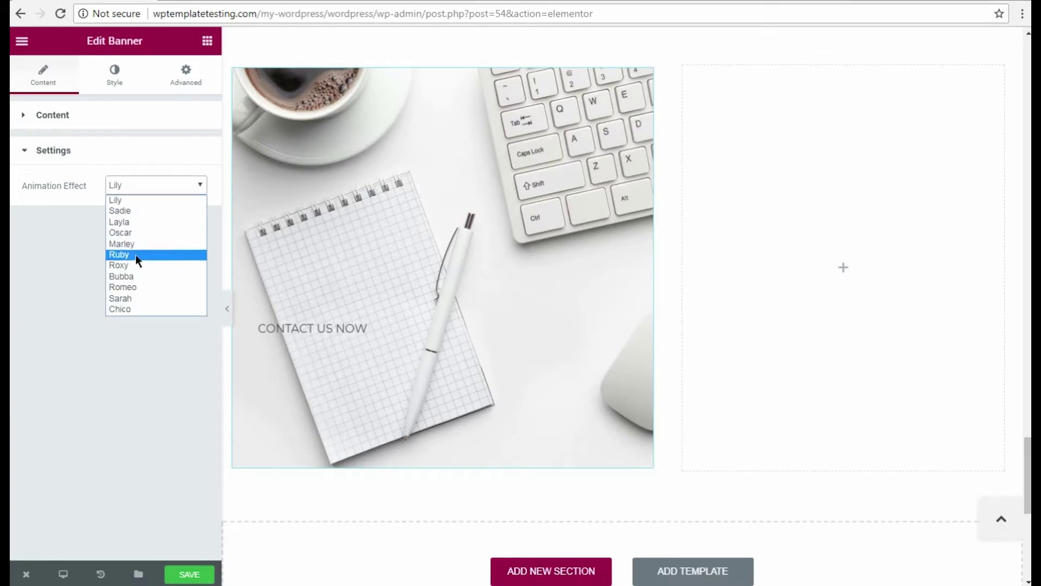
click(132, 276)
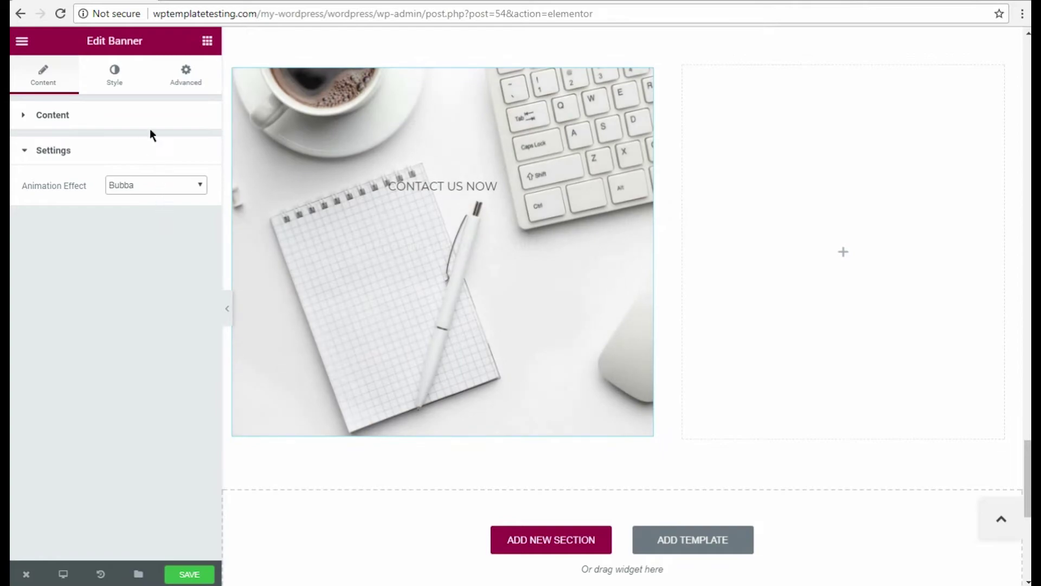
Step: Set the banner's Additional Elements Color to teal #2ba8ce
click(114, 76)
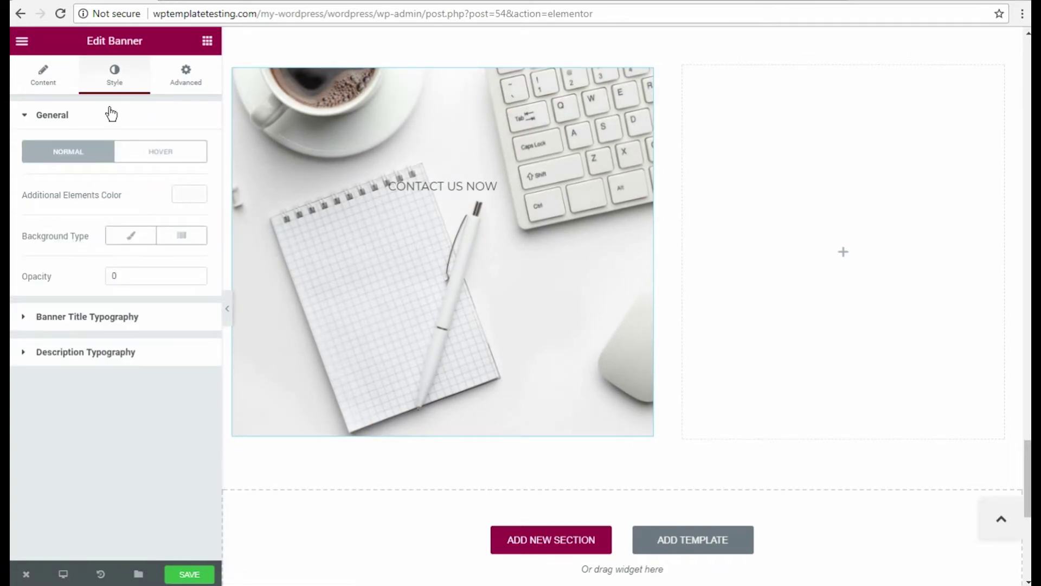
click(190, 194)
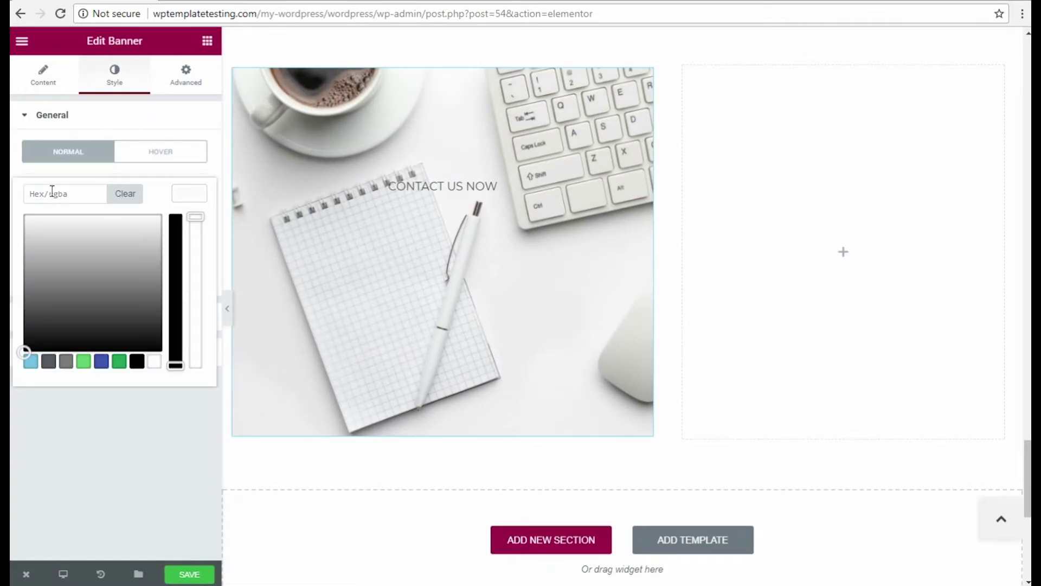
click(57, 193)
text(#2ba8ce)
click(185, 197)
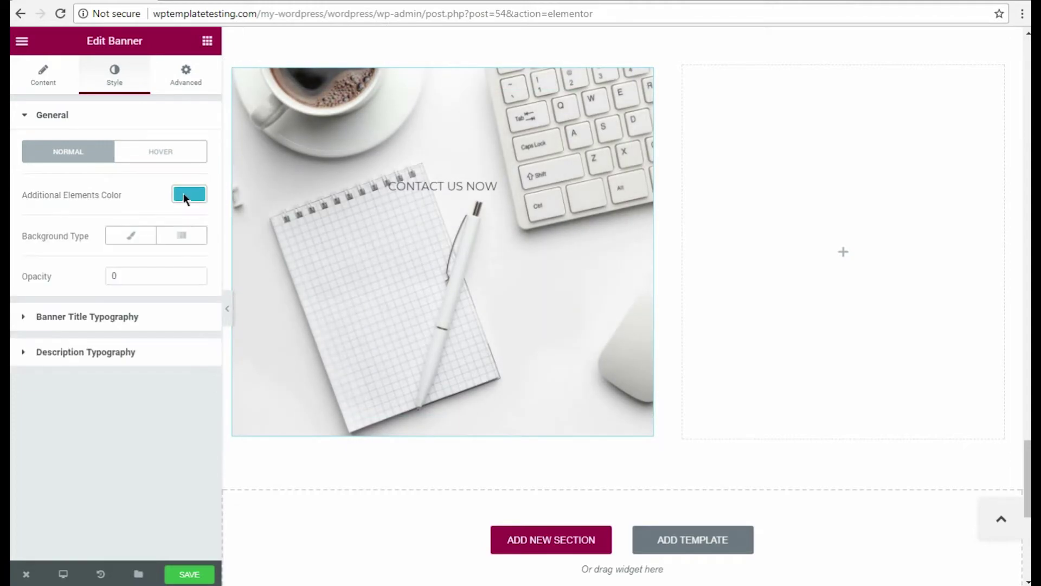
Step: Give the banner a Classic background type with a white colour
click(132, 235)
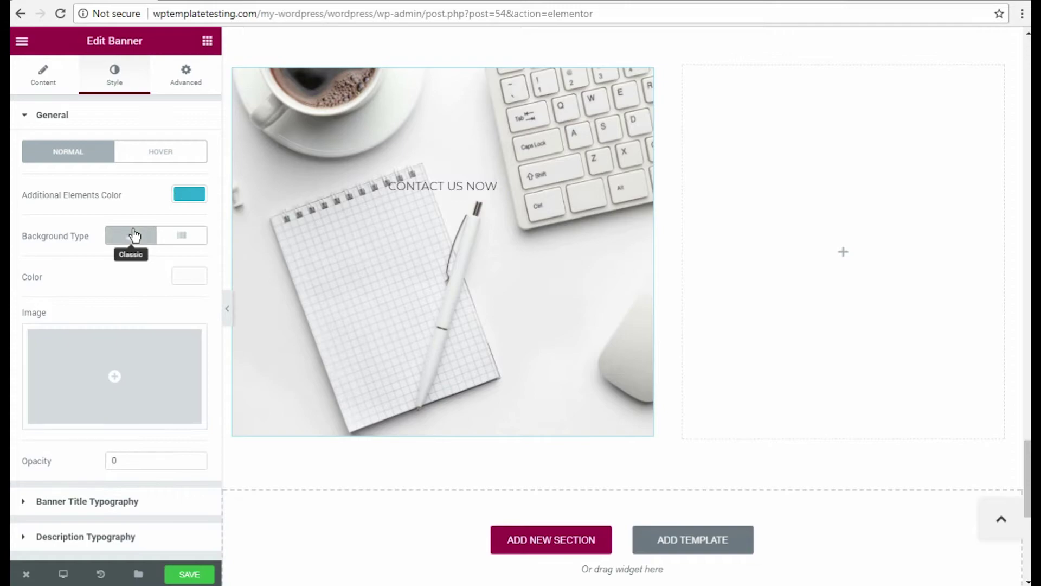
click(189, 276)
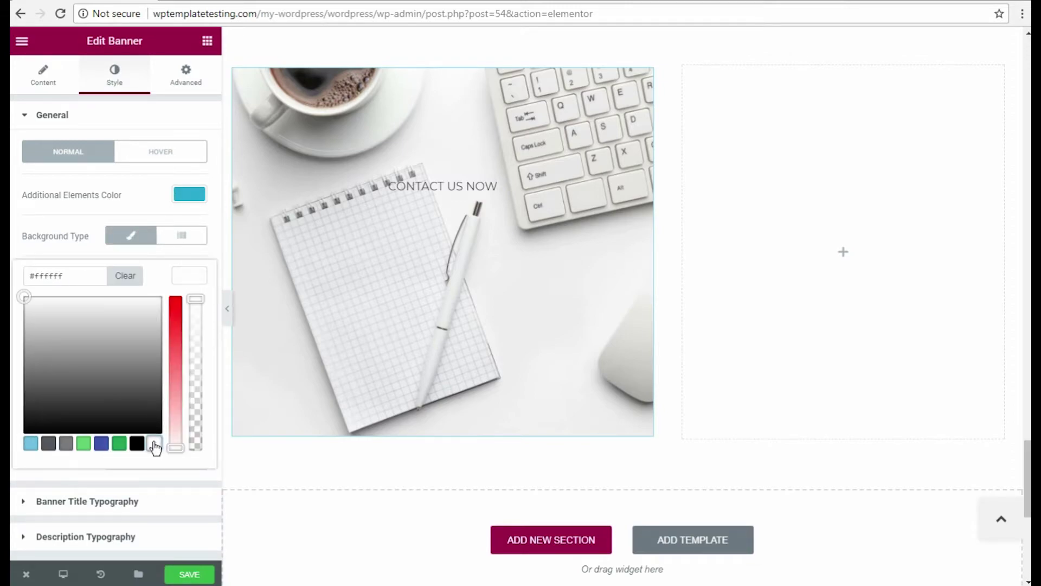
click(186, 275)
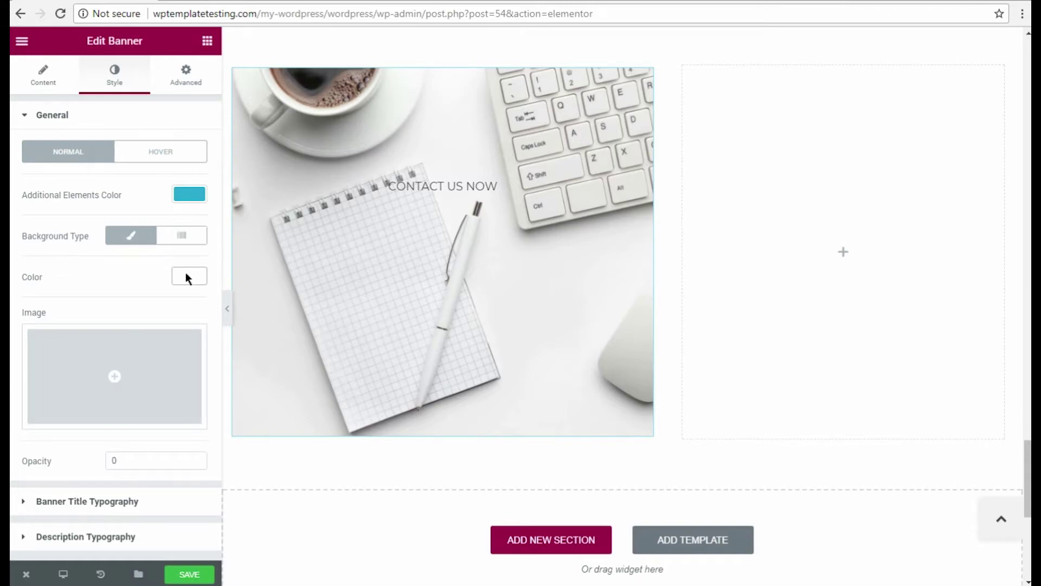
mouse_move(357, 288)
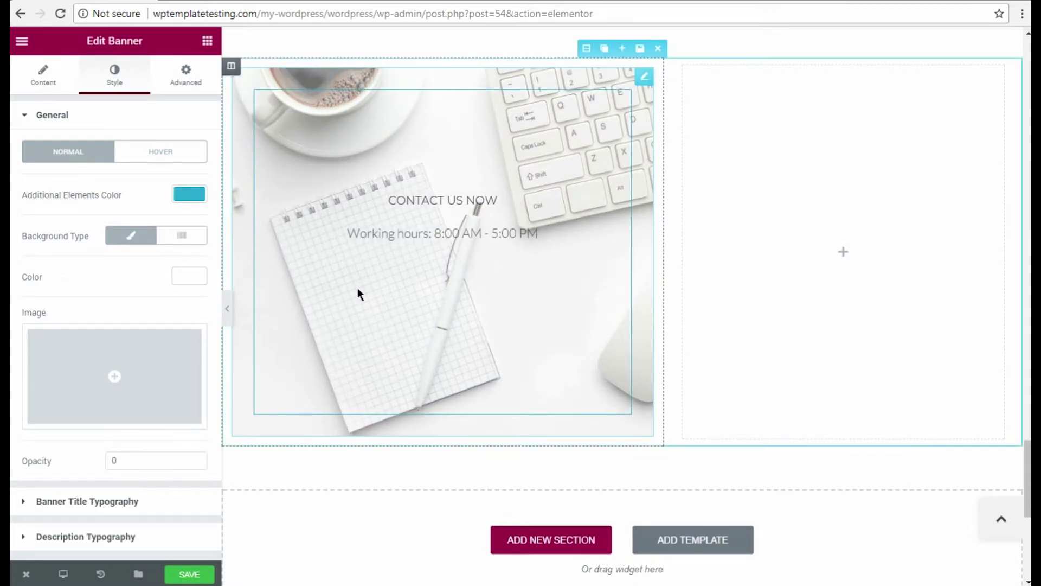
Step: Style the CONTACT US NOW title with colour #2ba8ce, size 40 and weight 500
click(130, 495)
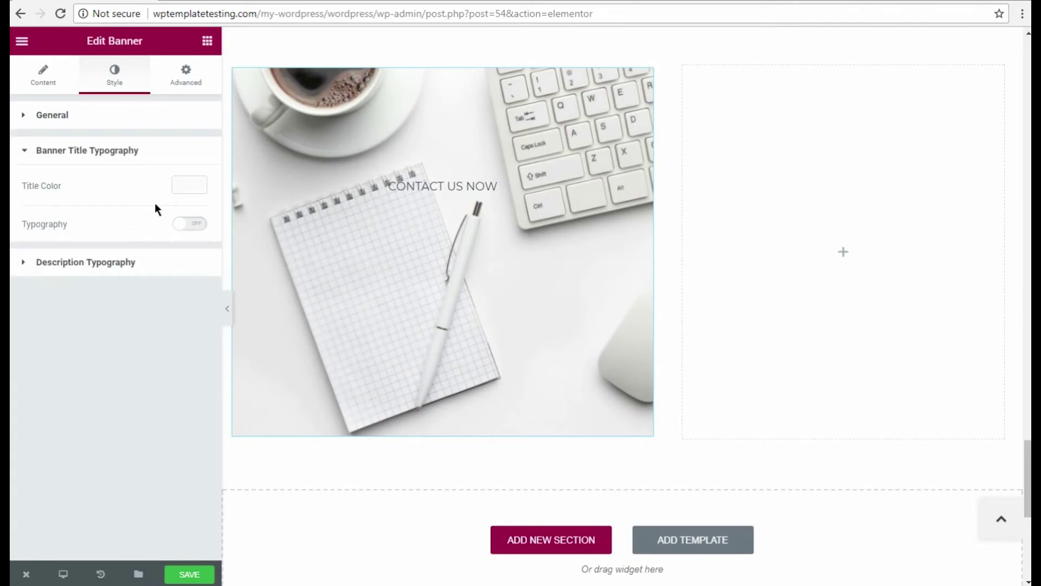
click(194, 223)
click(166, 279)
text(40)
click(188, 184)
click(92, 177)
key(ctrl+v)
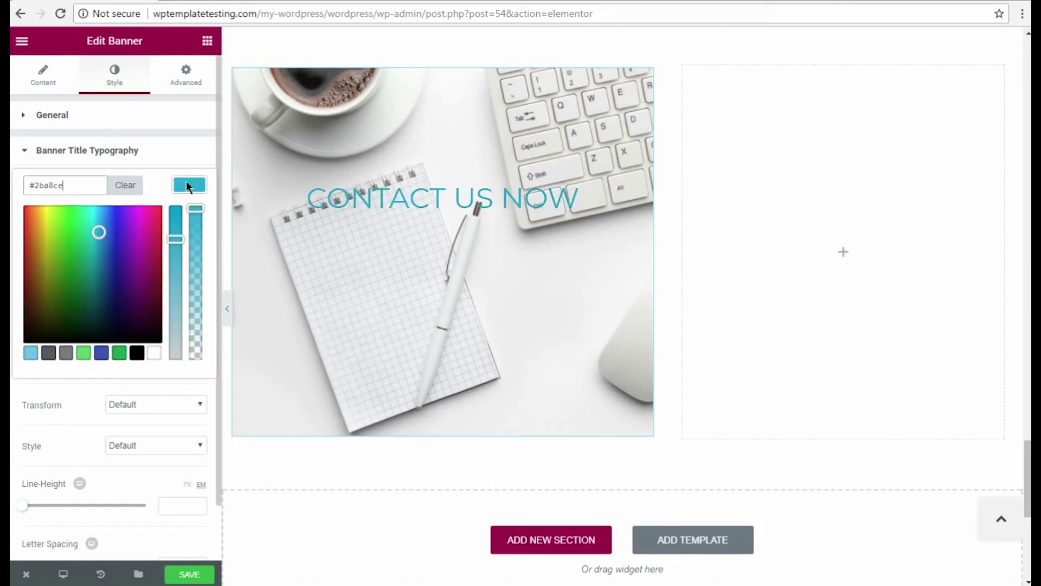
click(186, 181)
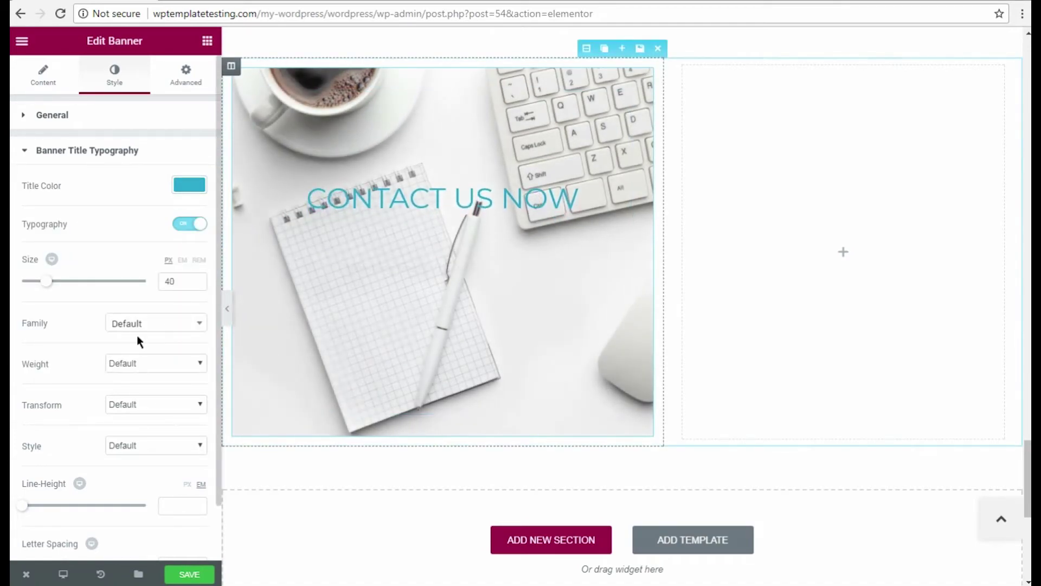
click(136, 364)
click(123, 421)
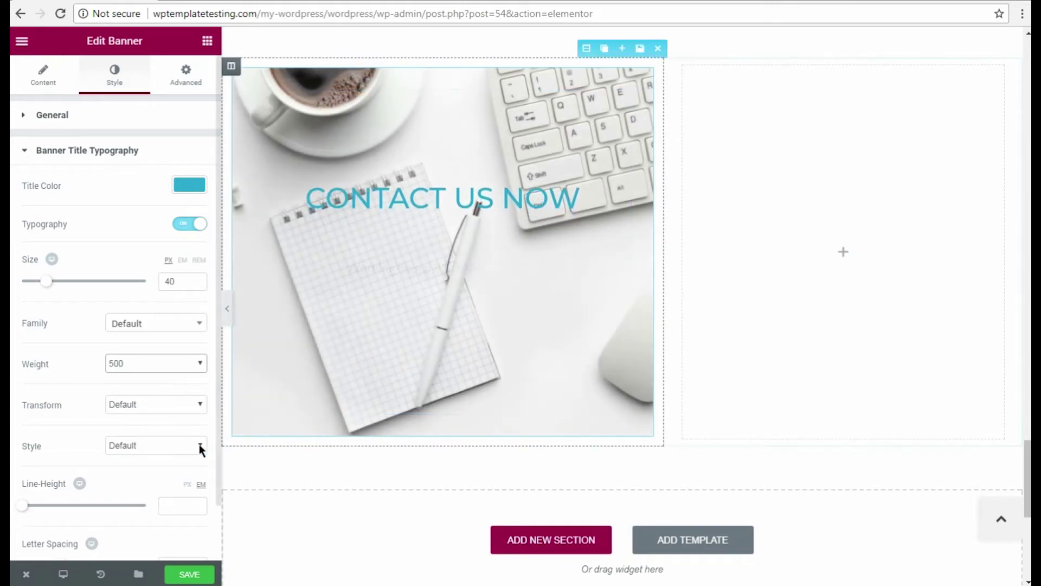
click(207, 41)
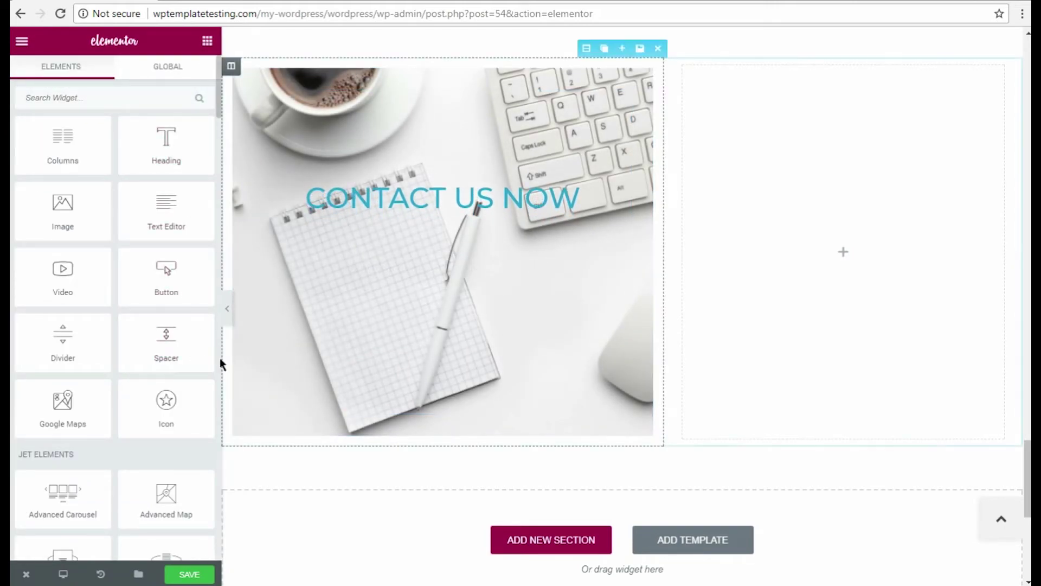
Step: Place a Contact Form 7 widget in the right column using Contact form 1
scroll(218, 363, down, 5)
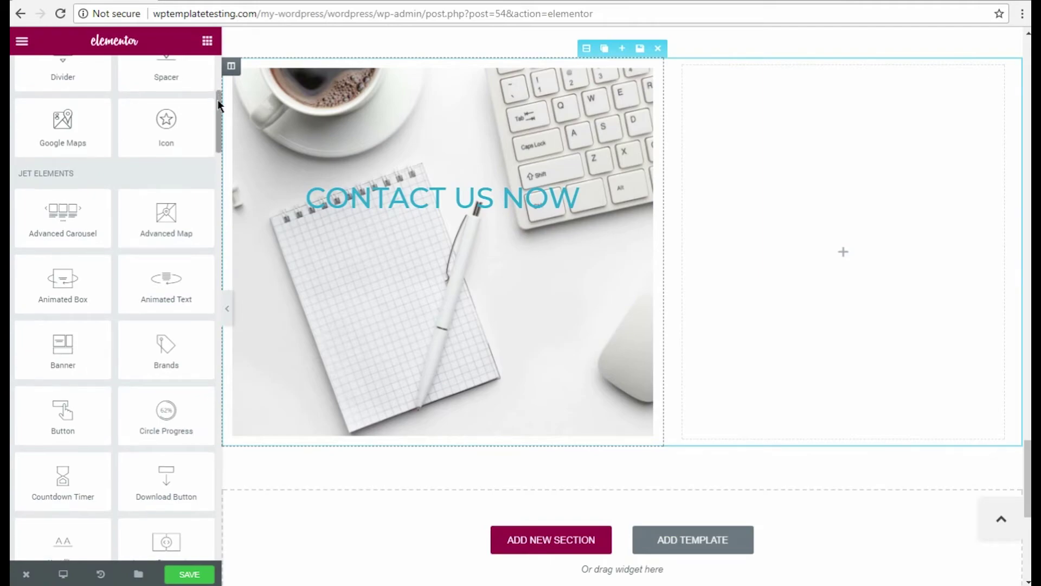
drag(217, 100, 219, 233)
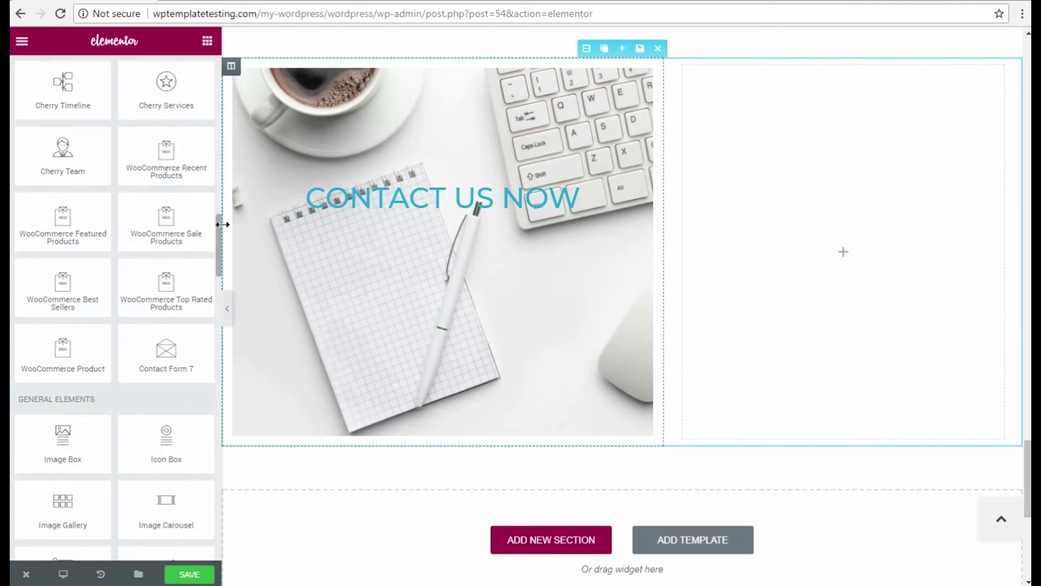
drag(170, 351, 835, 279)
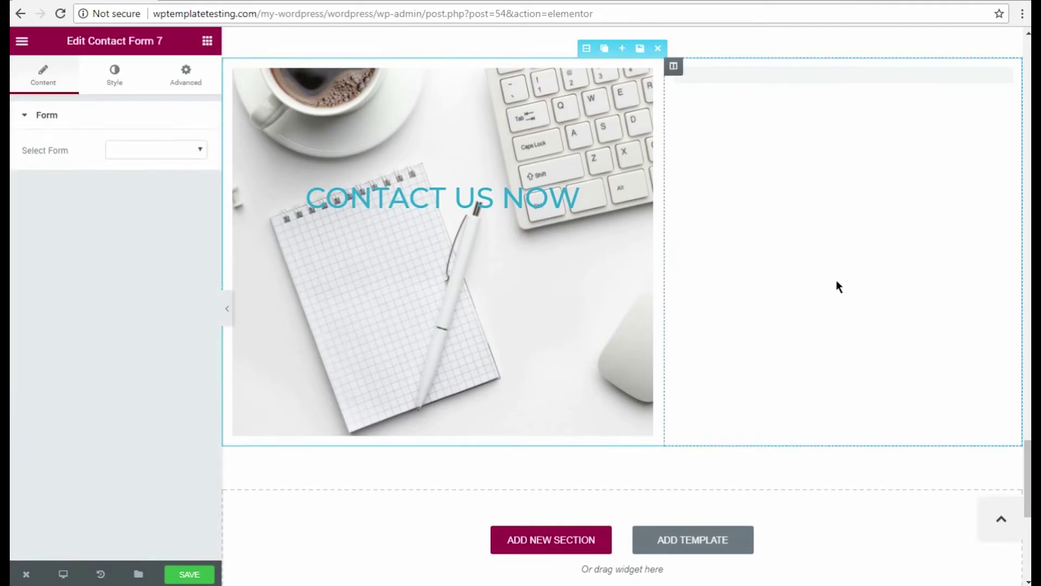
click(152, 150)
click(152, 164)
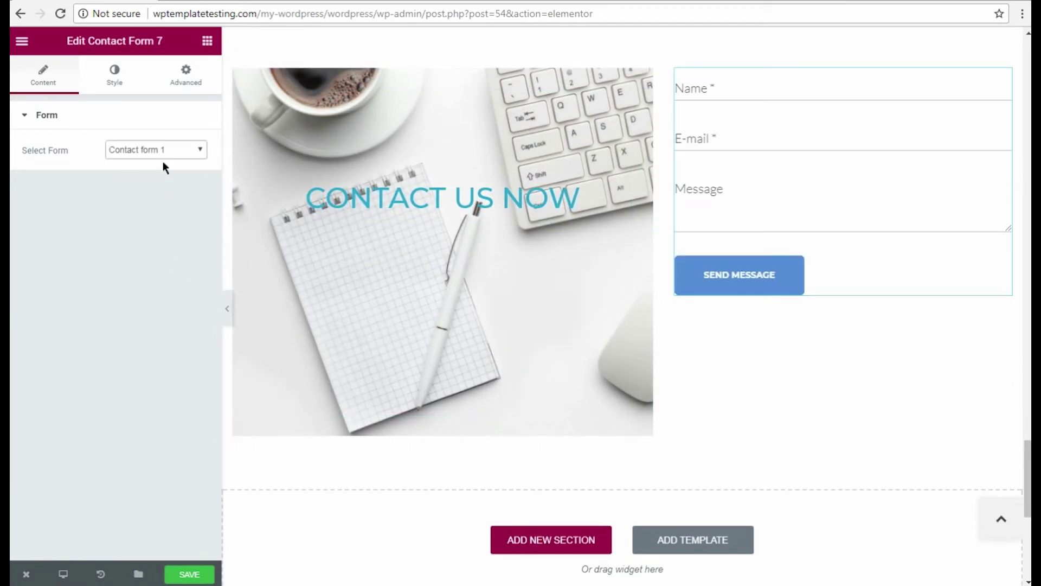
click(185, 83)
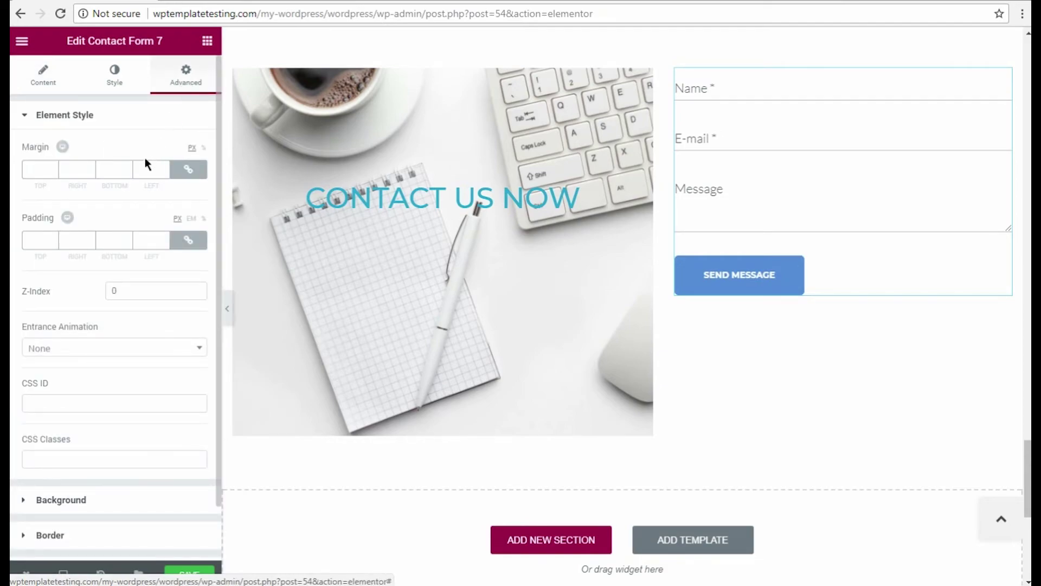
Step: Unlink the contact form's padding, set Top to 110, and save the page
click(188, 240)
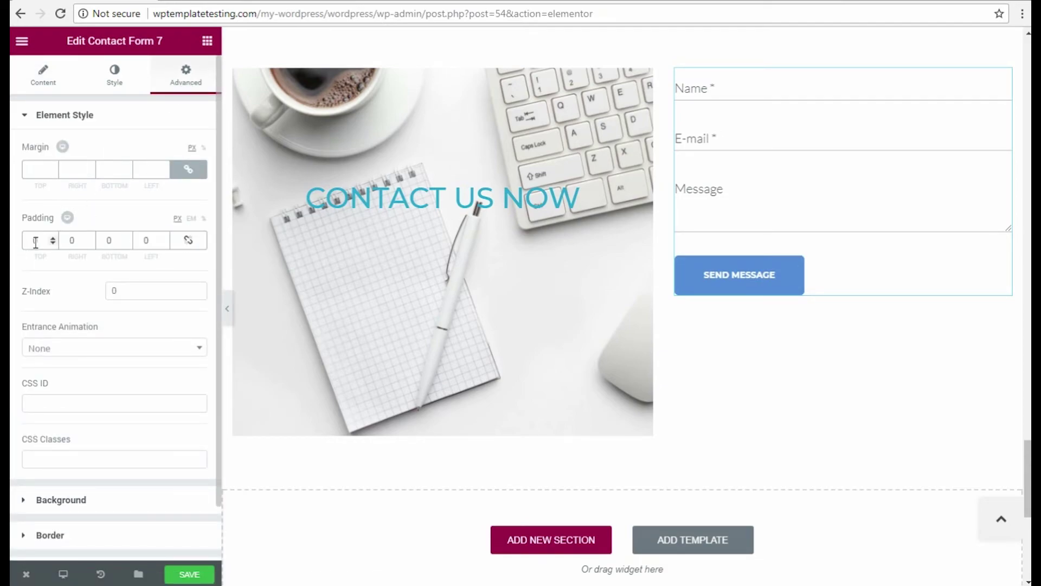
drag(36, 242, 27, 239)
text(110)
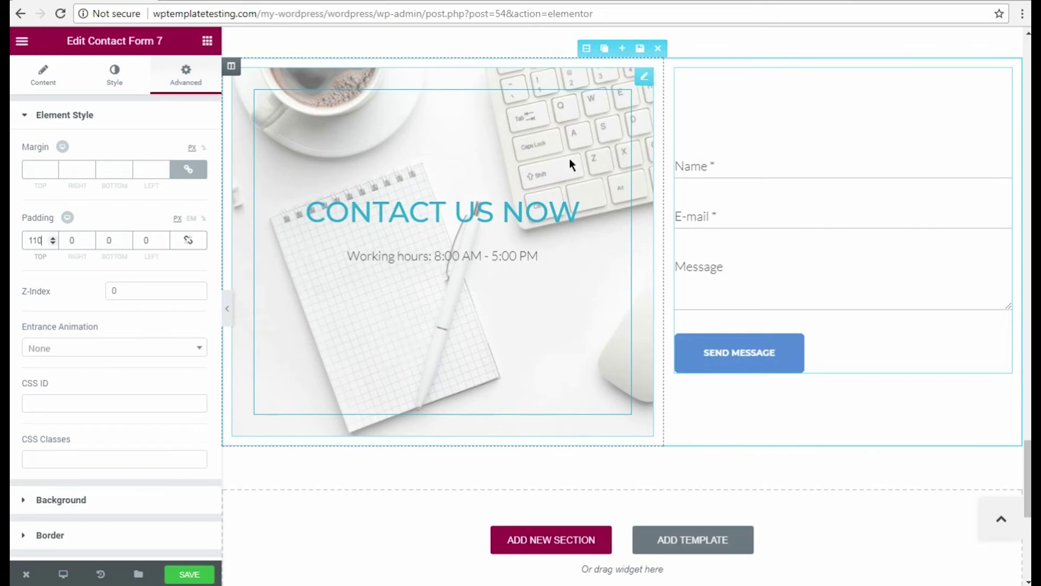
click(190, 575)
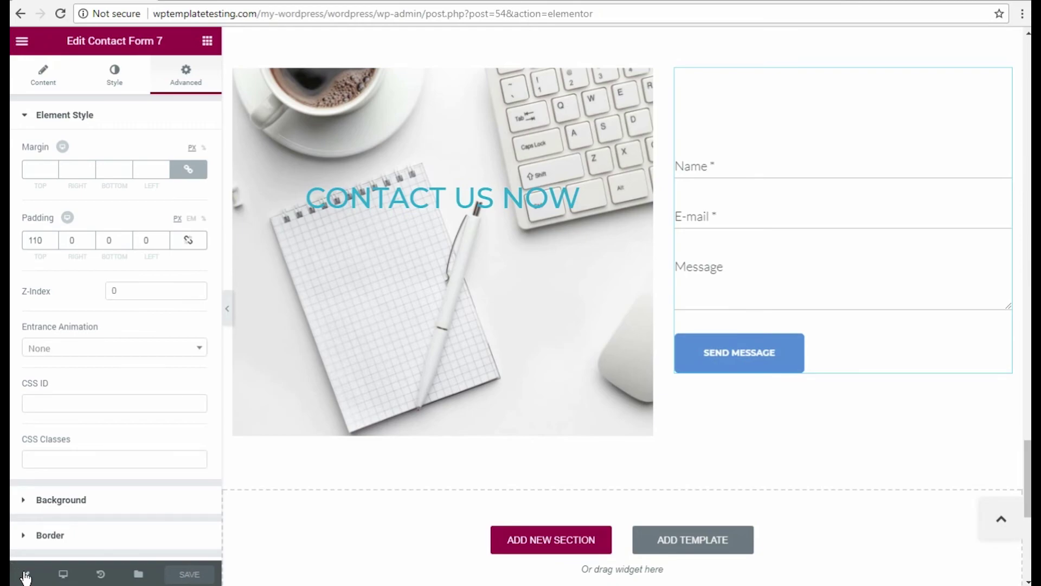
Step: Exit the Elementor editor and choose View Page to see the live homepage
mouse_move(25, 573)
click(59, 513)
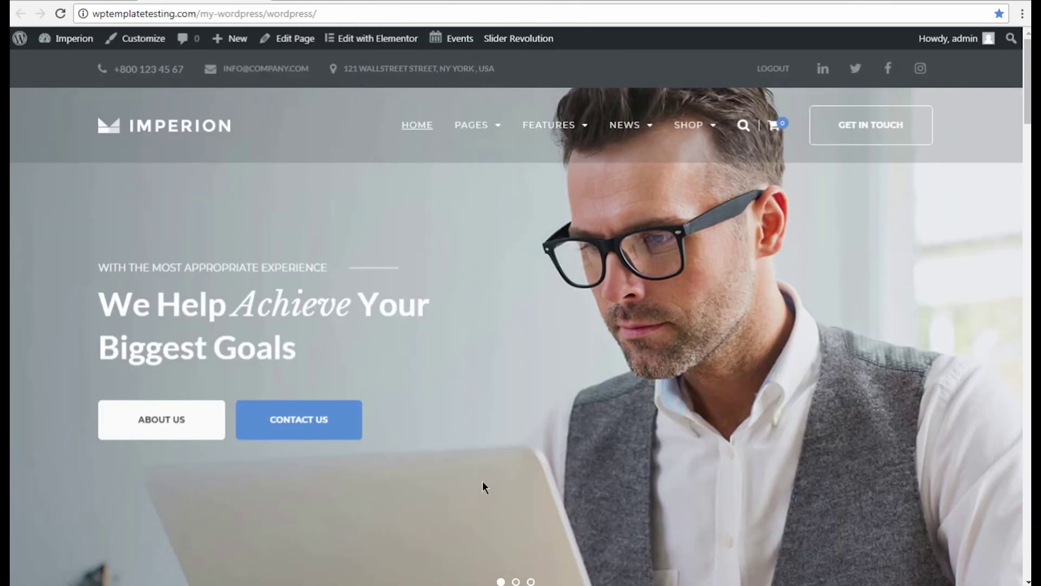